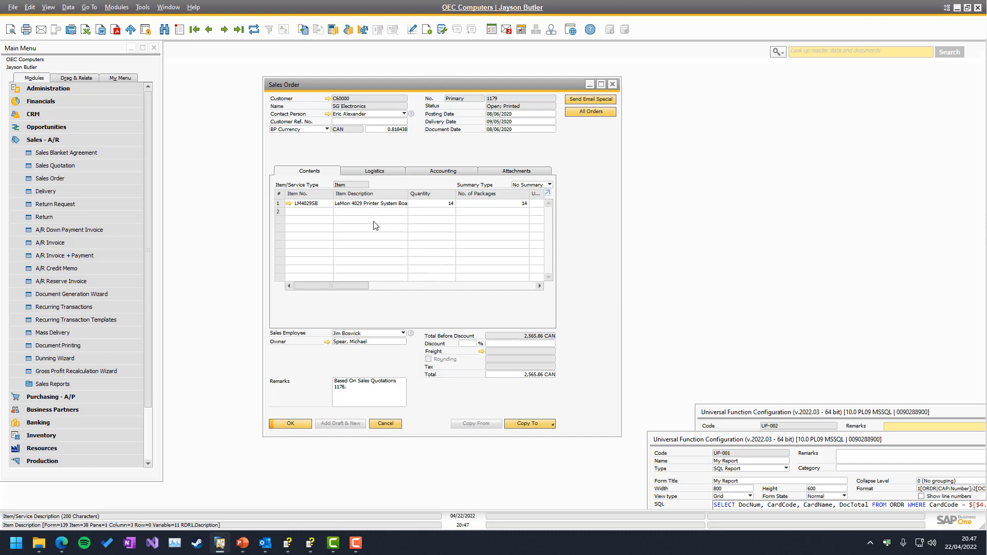
Step: Open the B1 Print and Delivery report configuration for Sales Order (Default) and move its window beside the sales order
right_click(402, 148)
mouse_move(453, 226)
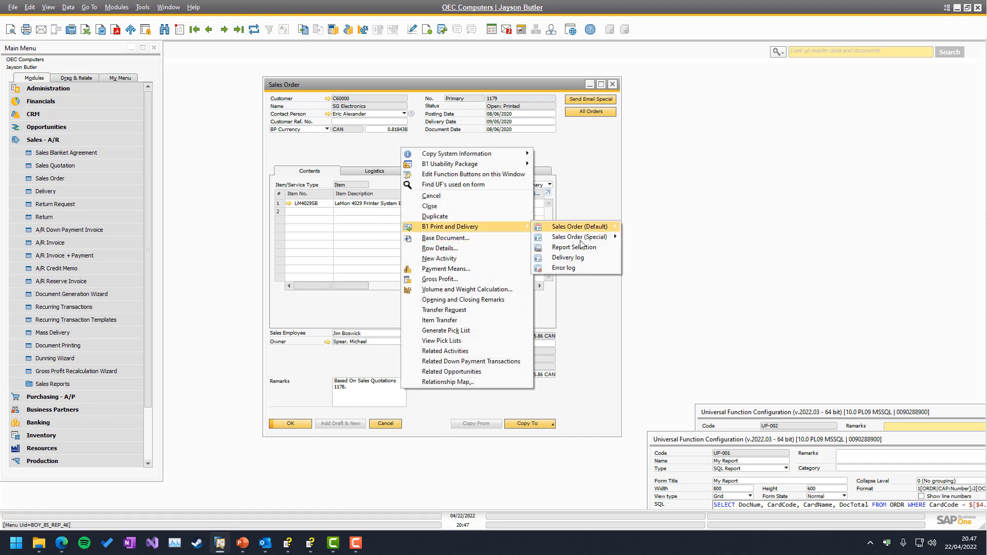
mouse_move(601, 226)
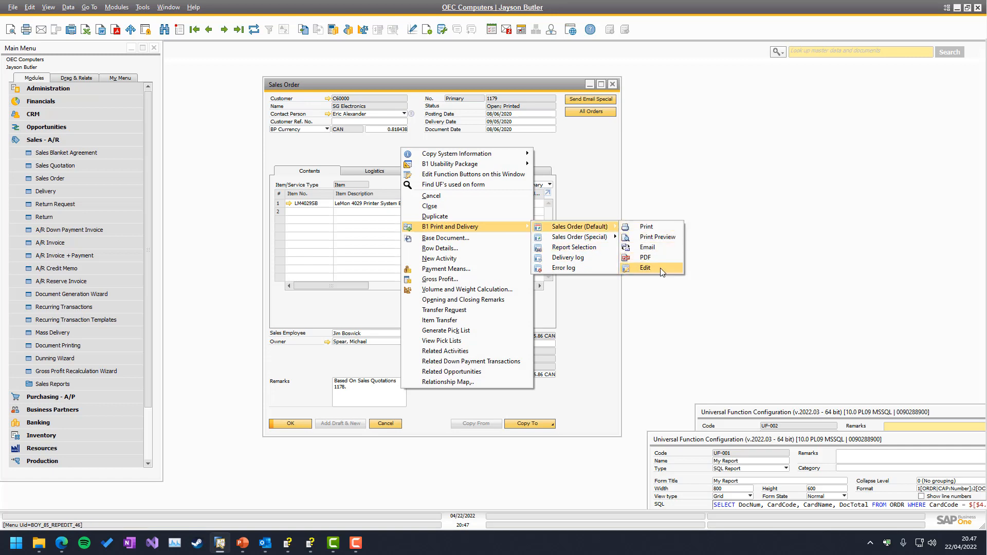
left_click(646, 268)
left_click_drag(444, 161, 665, 136)
Step: Open the report configuration for Sales Order (Special) and place its window below the default configuration
right_click(454, 150)
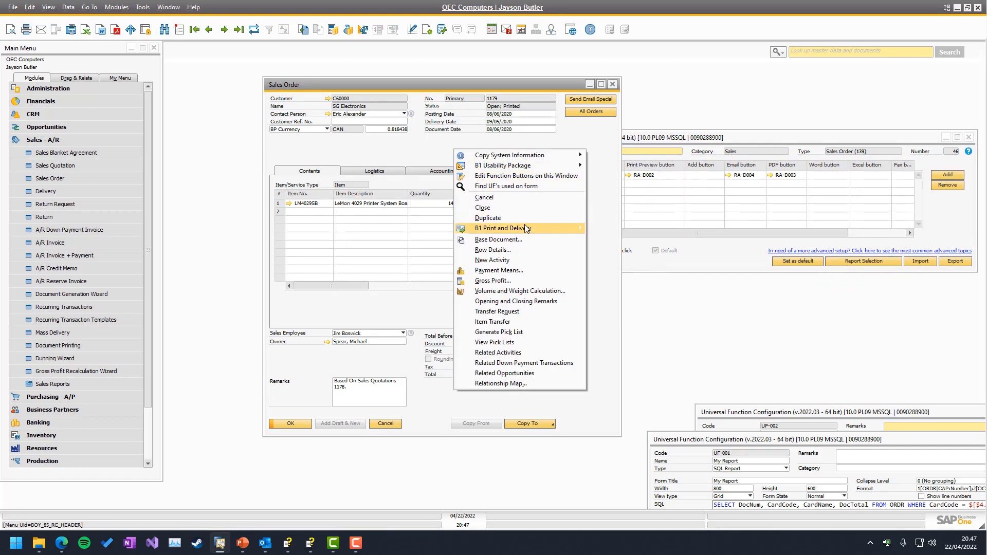
mouse_move(572, 228)
mouse_move(638, 238)
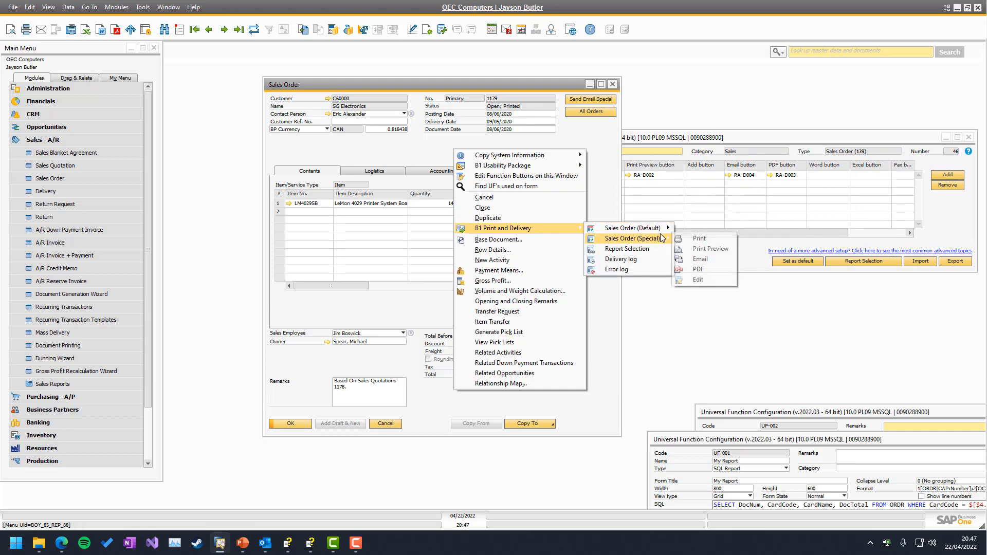
left_click(698, 280)
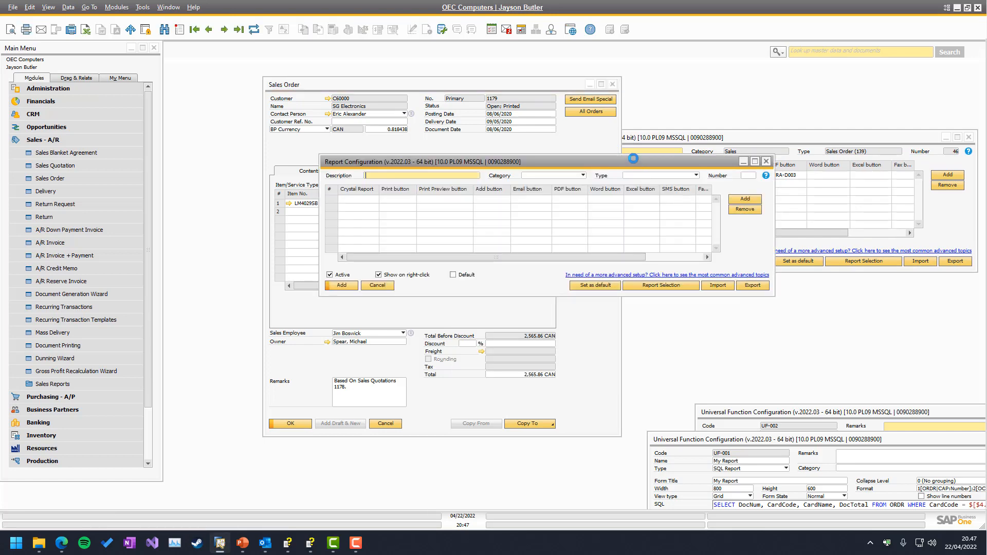
left_click_drag(631, 157, 838, 285)
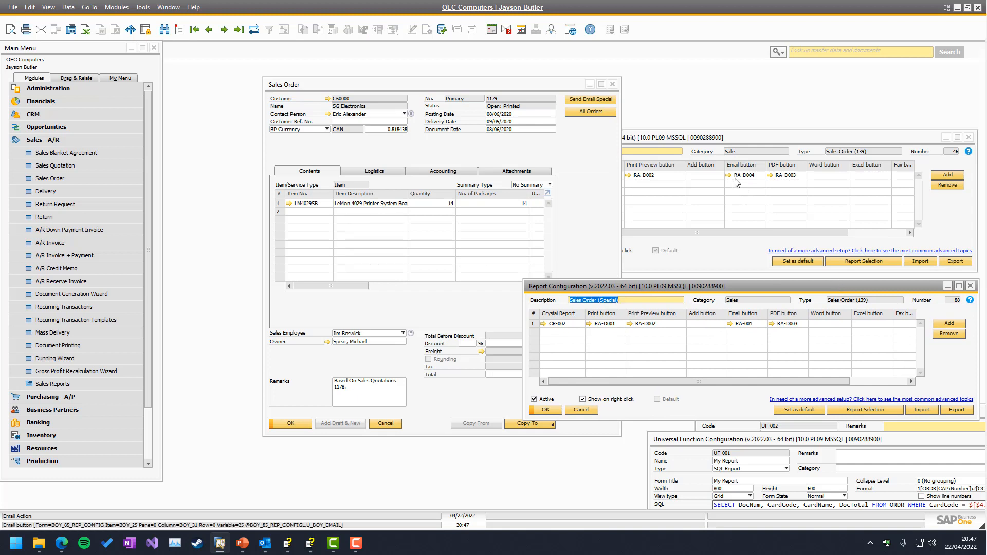
Step: Align the two report configurations one above the other, compare their button actions, and close both
left_click(627, 144)
left_click_drag(627, 143, 622, 80)
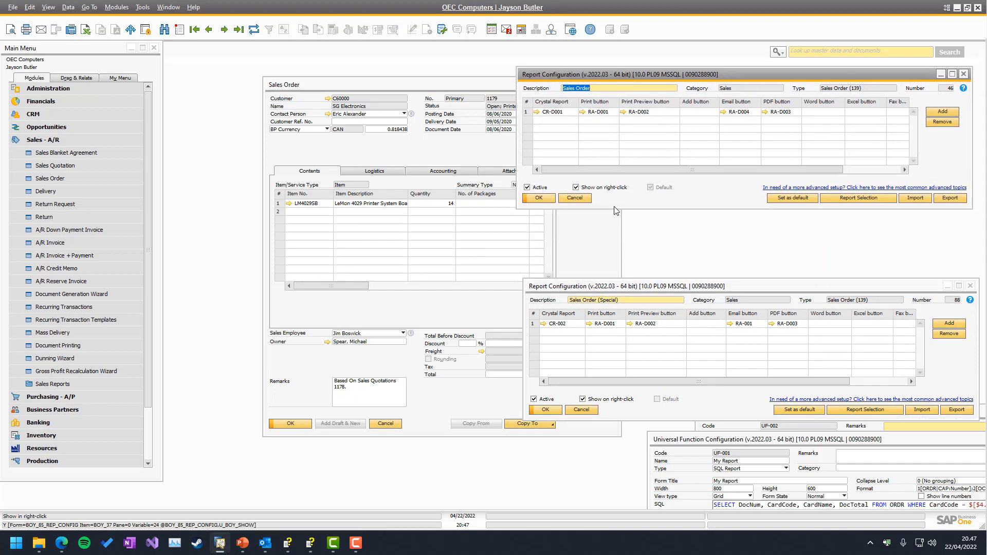
left_click(603, 289)
left_click_drag(603, 289, 597, 221)
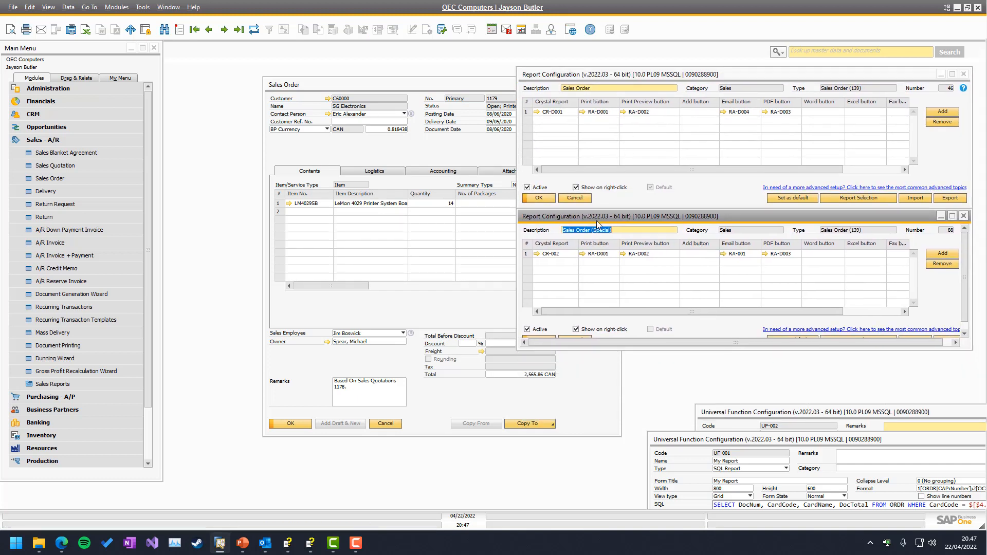
left_click_drag(582, 349, 581, 376)
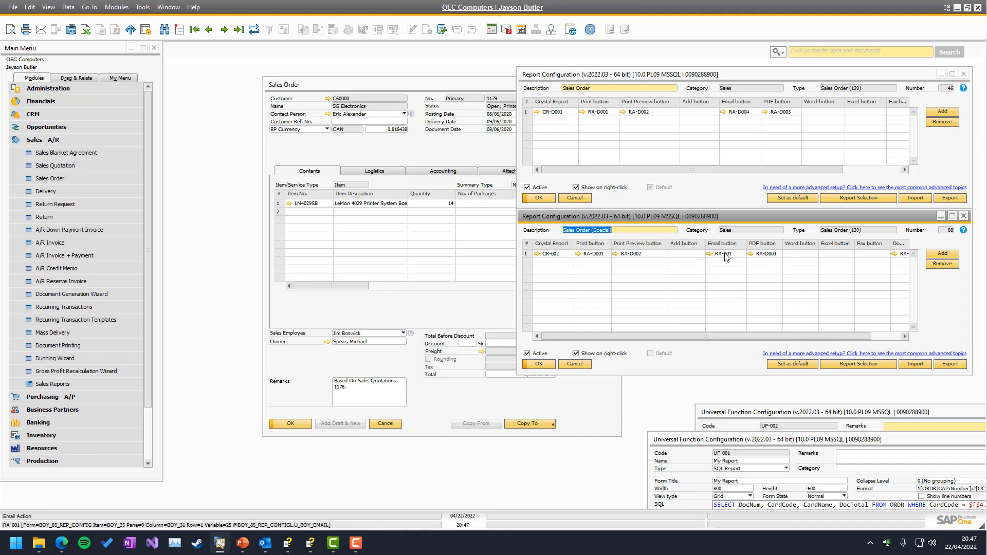
left_click(964, 216)
left_click(963, 73)
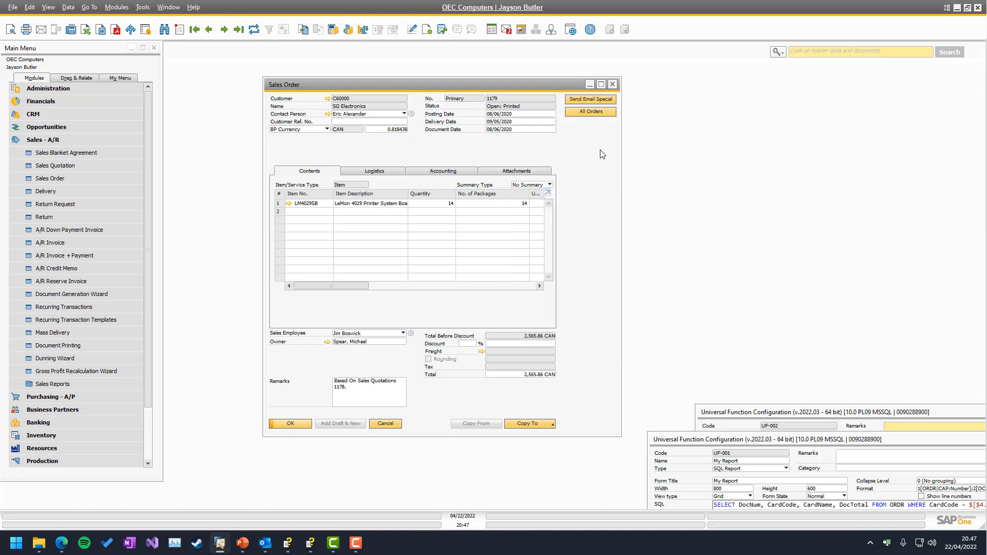
right_click(431, 144)
mouse_move(468, 222)
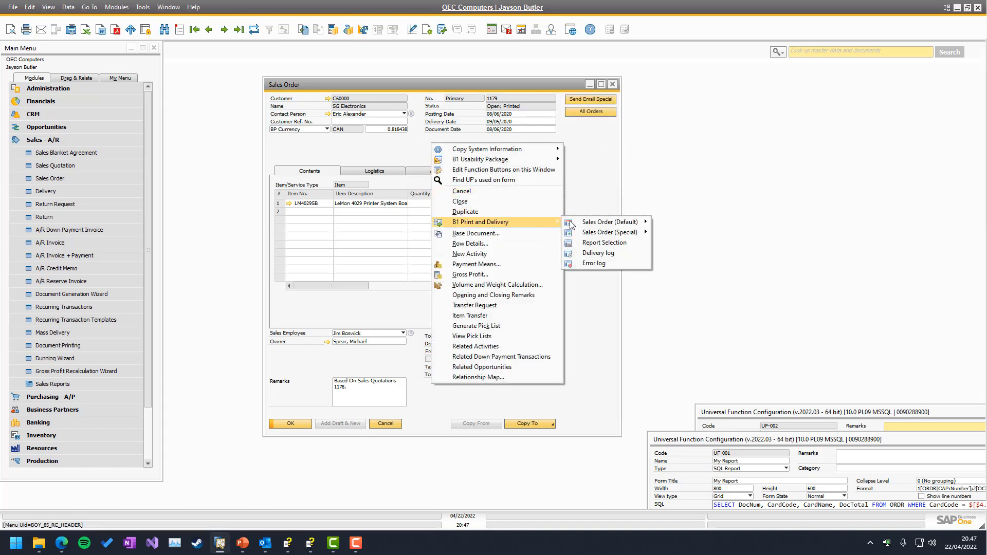
mouse_move(614, 235)
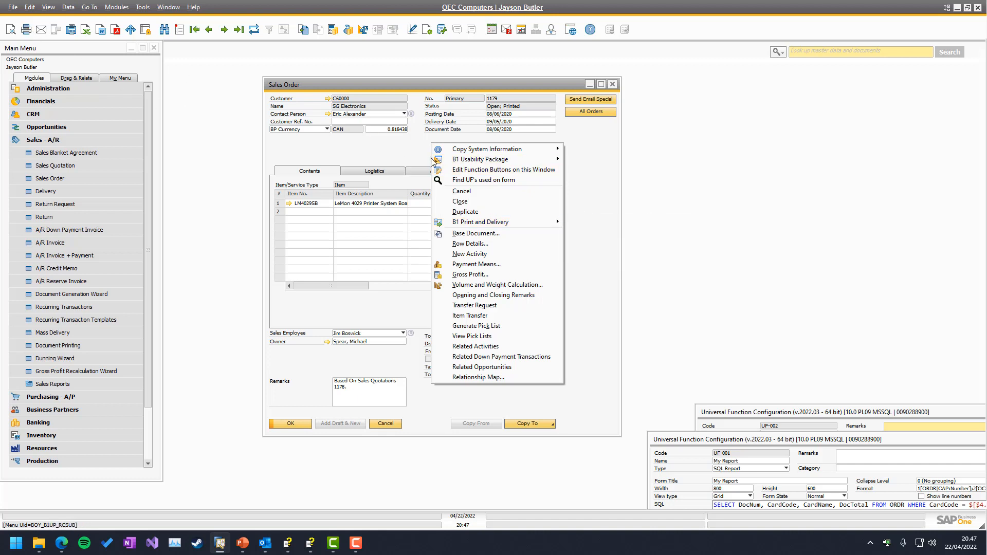
left_click(403, 149)
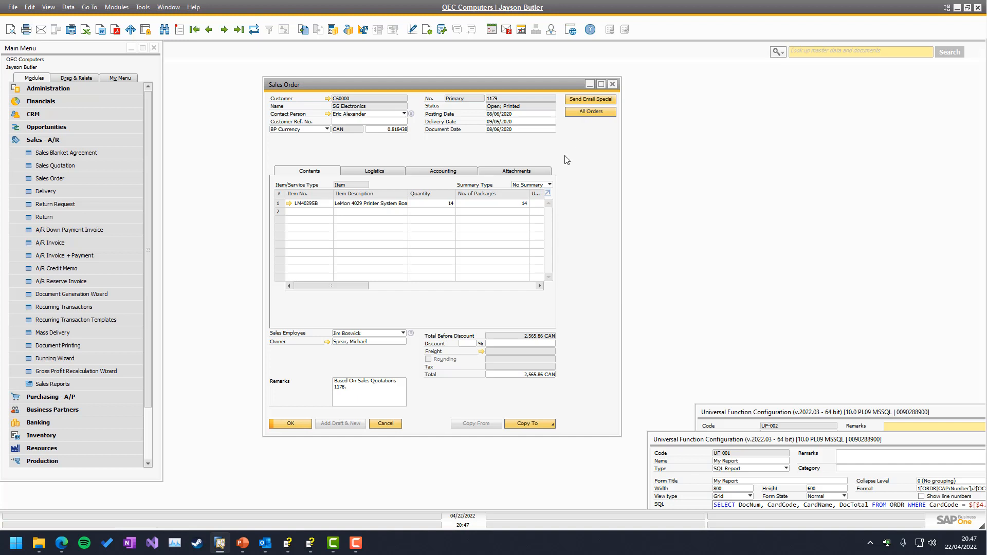
right_click(434, 150)
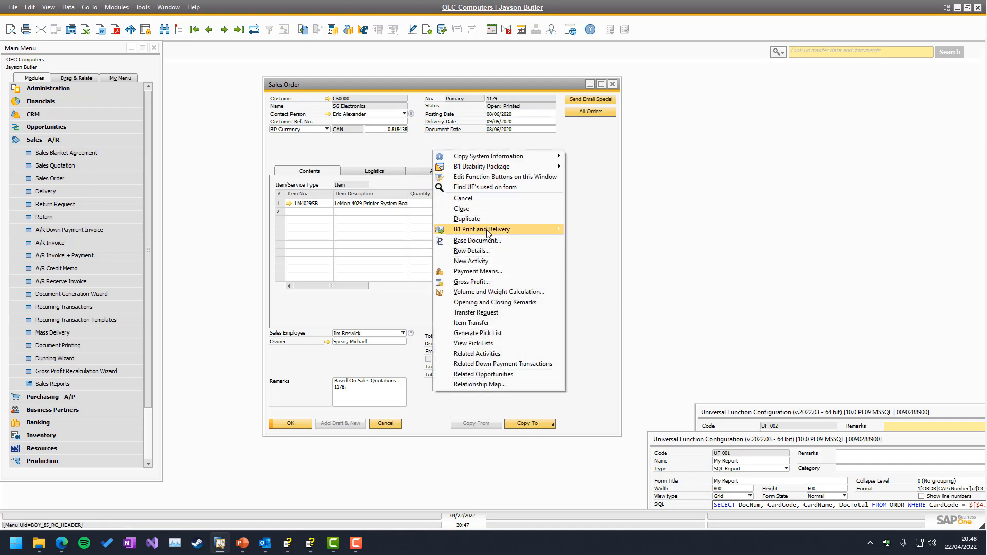
mouse_move(645, 244)
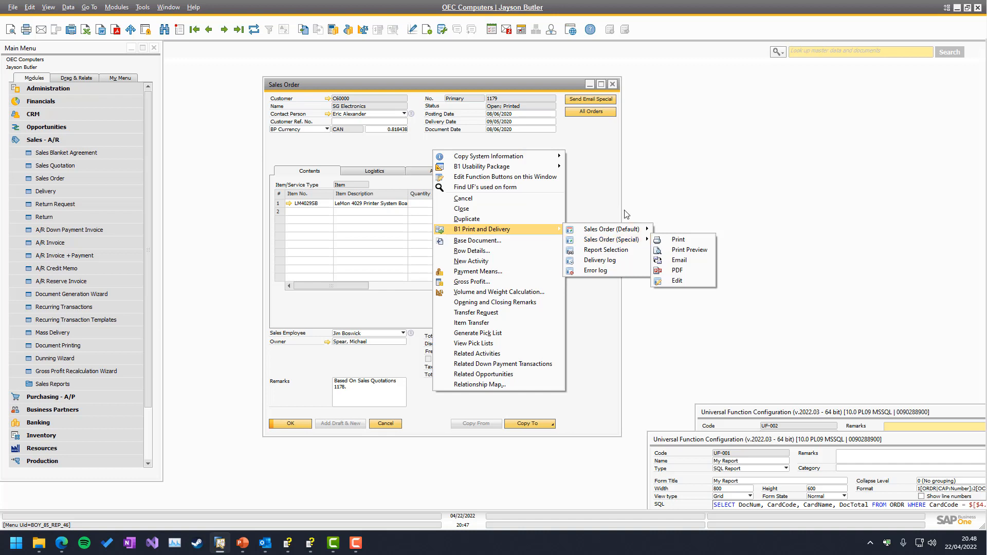
left_click(586, 170)
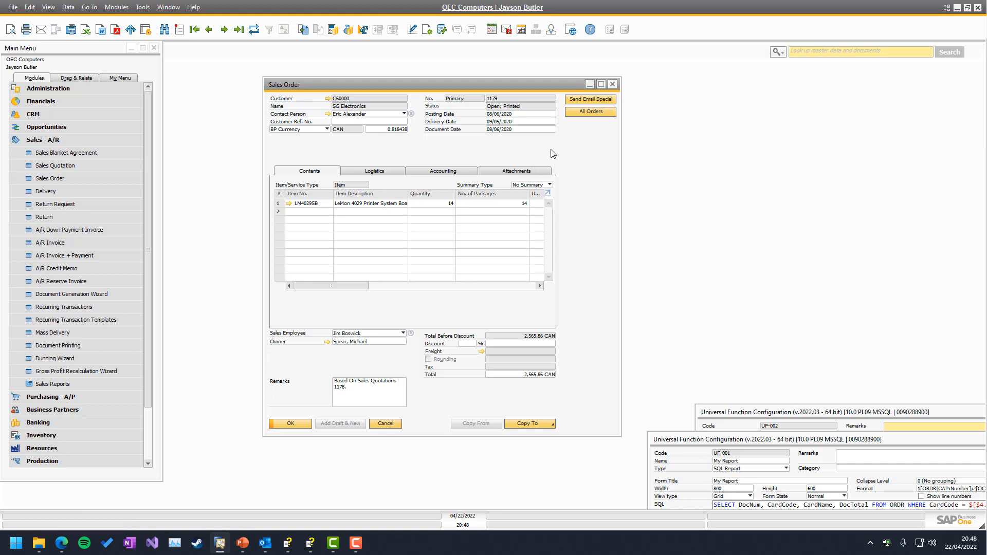
Step: Test the Send Email Special function on the sales order and dismiss its message
left_click(588, 101)
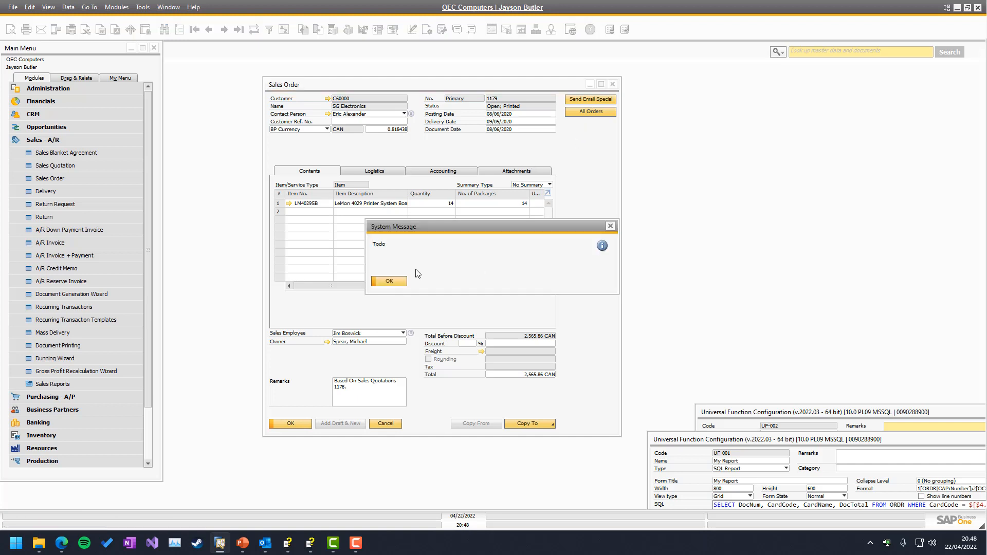
left_click(382, 281)
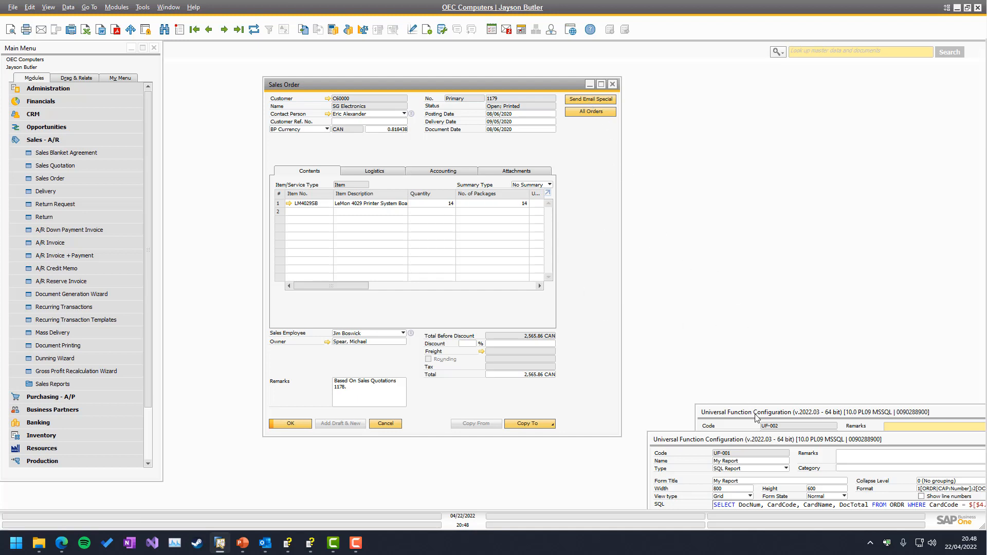
Step: Replace the message box command in macro UF-002 with the B1P&D(number|type); command template
left_click_drag(756, 418, 635, 153)
left_click(676, 261)
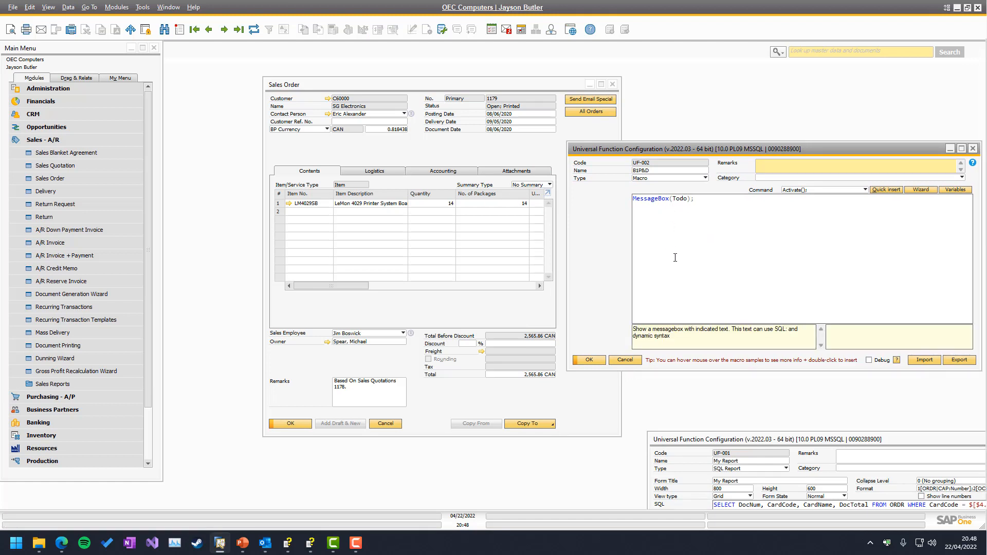
key("ctrl+a")
key("Delete")
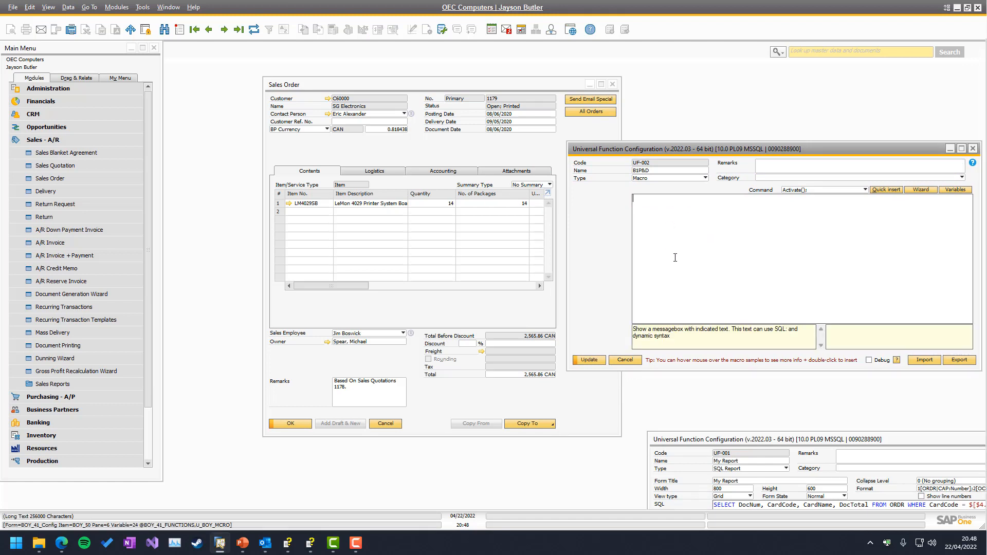
type("b")
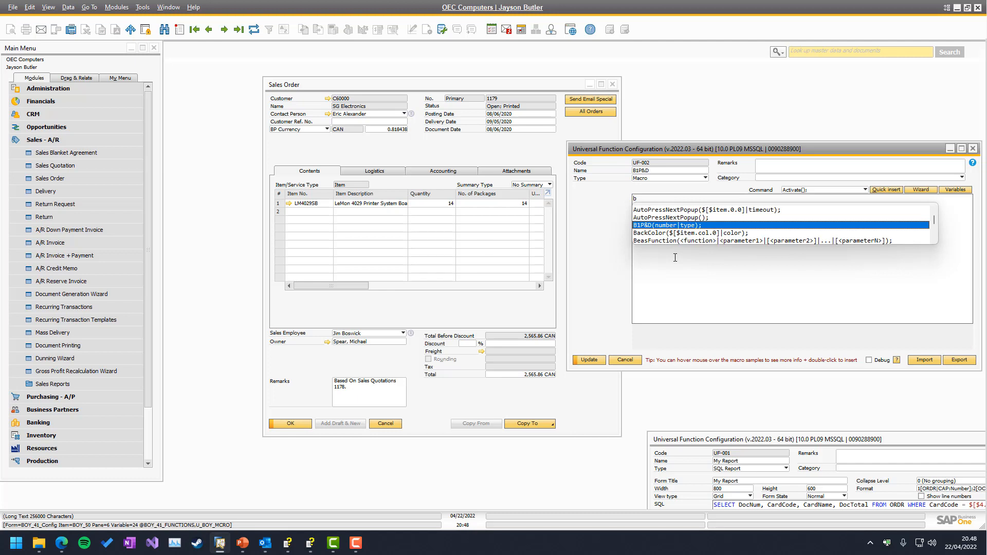
key("Return")
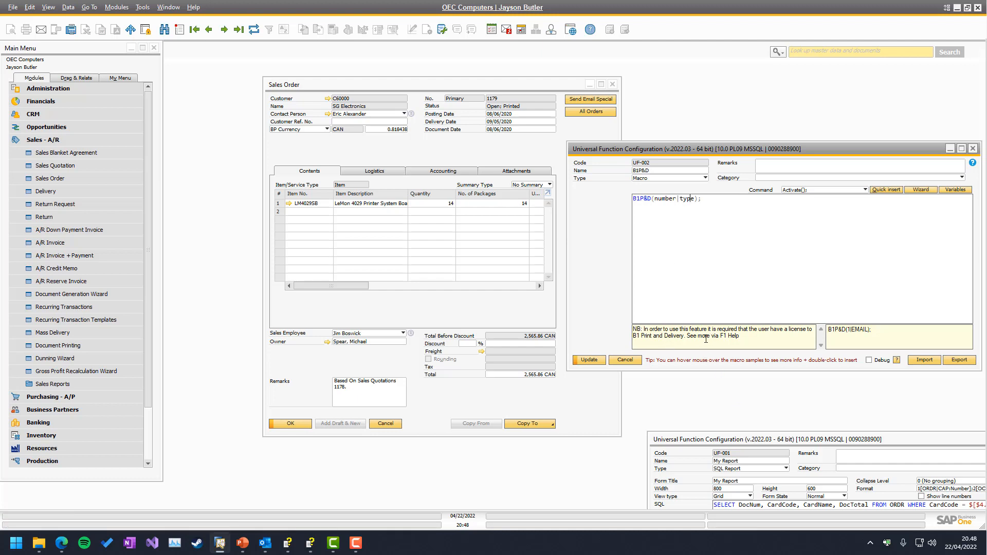
Step: Read the help topic on the B1P&D command's syntax, parameters and available actions, then minimize the help window
left_click(972, 163)
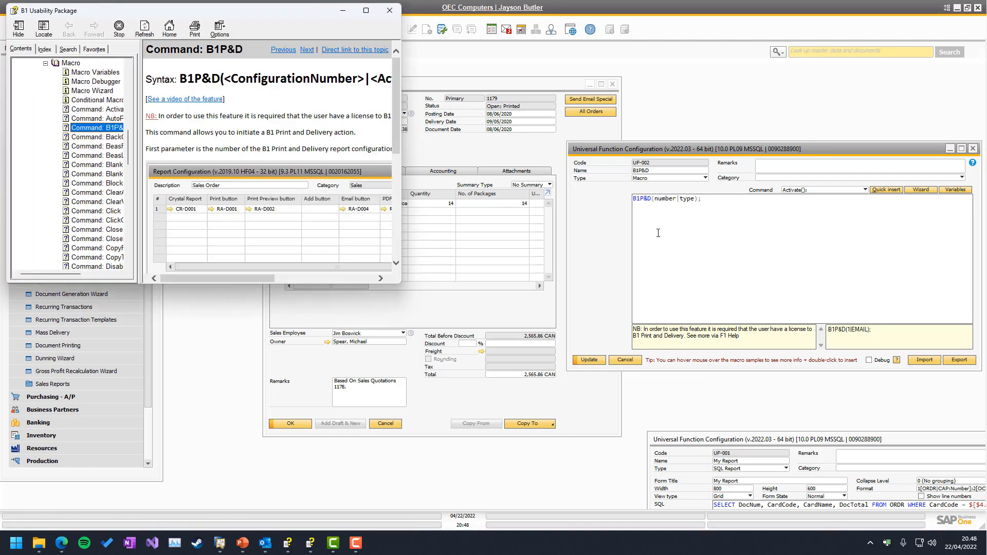
left_click_drag(400, 283, 775, 488)
scroll(418, 275, "down", 1)
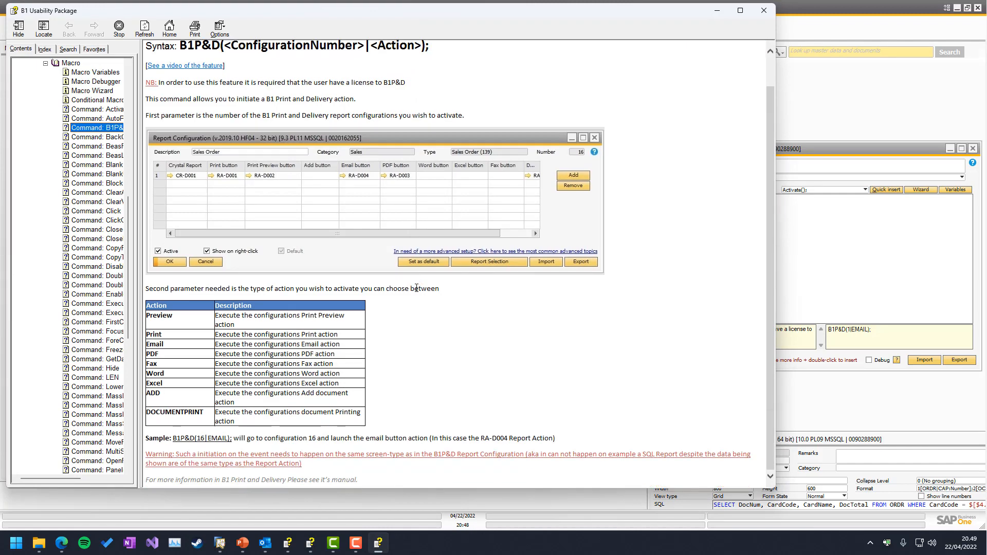
scroll(419, 290, "up", 1)
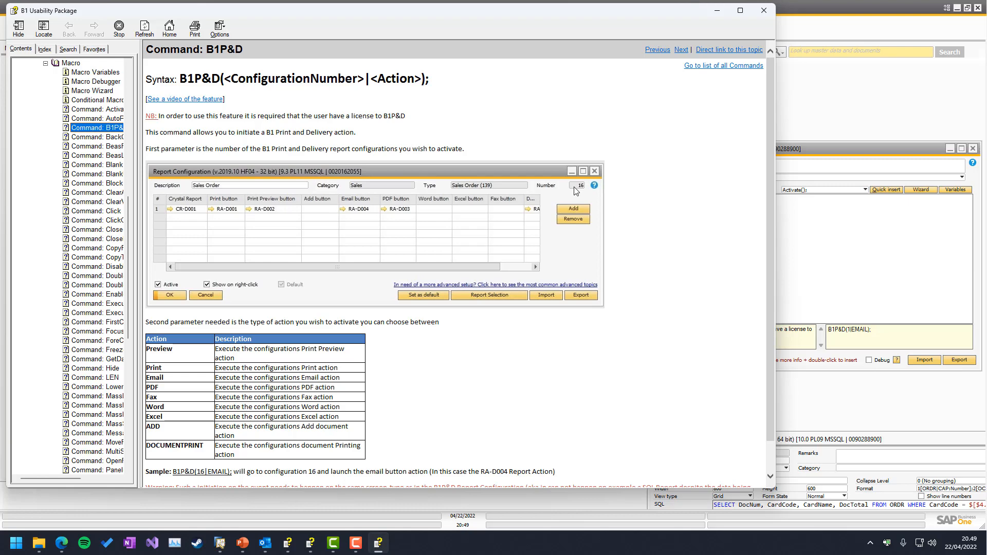
scroll(404, 367, "down", 1)
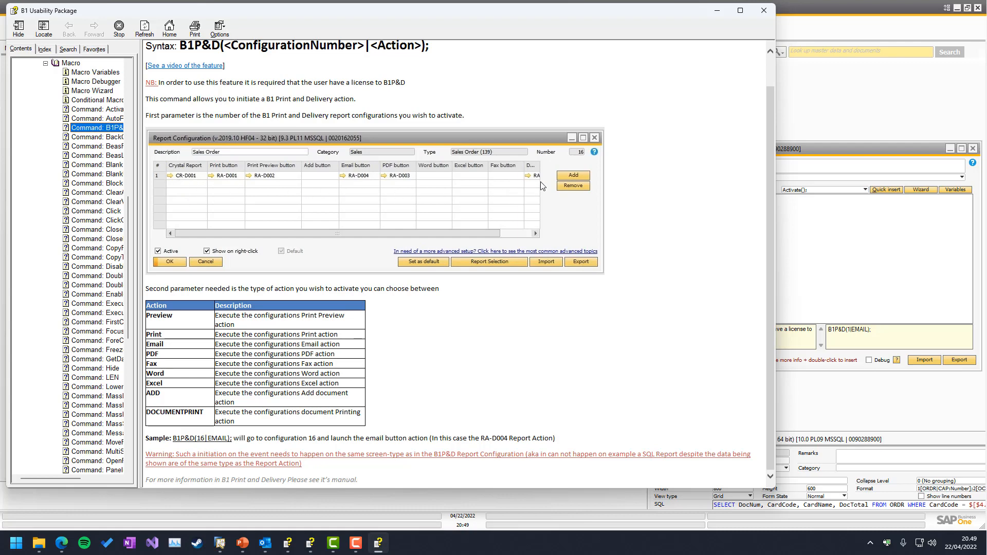
left_click(718, 12)
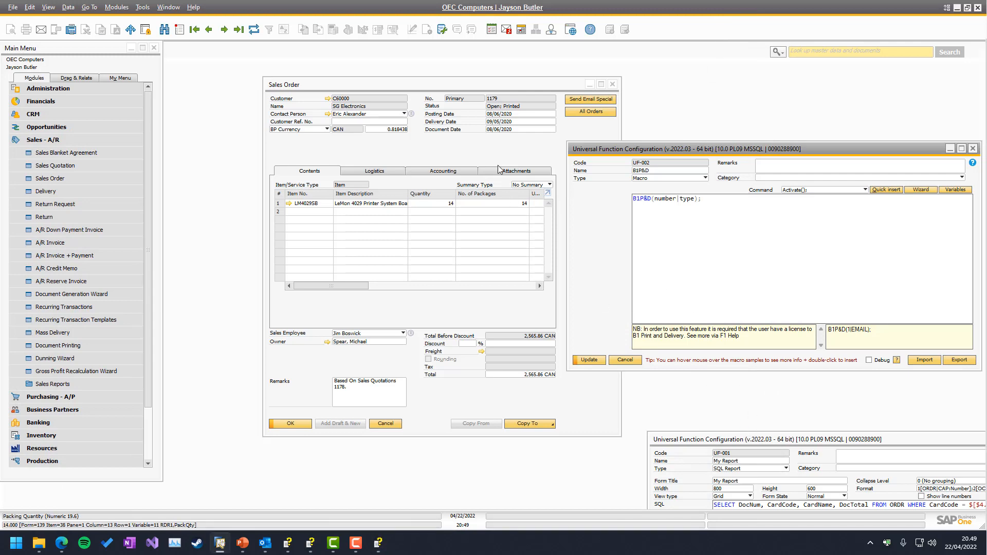
Step: Reopen the Sales Order (Special) report configuration and move it clear of the macro to check its configuration number
right_click(452, 159)
mouse_move(536, 235)
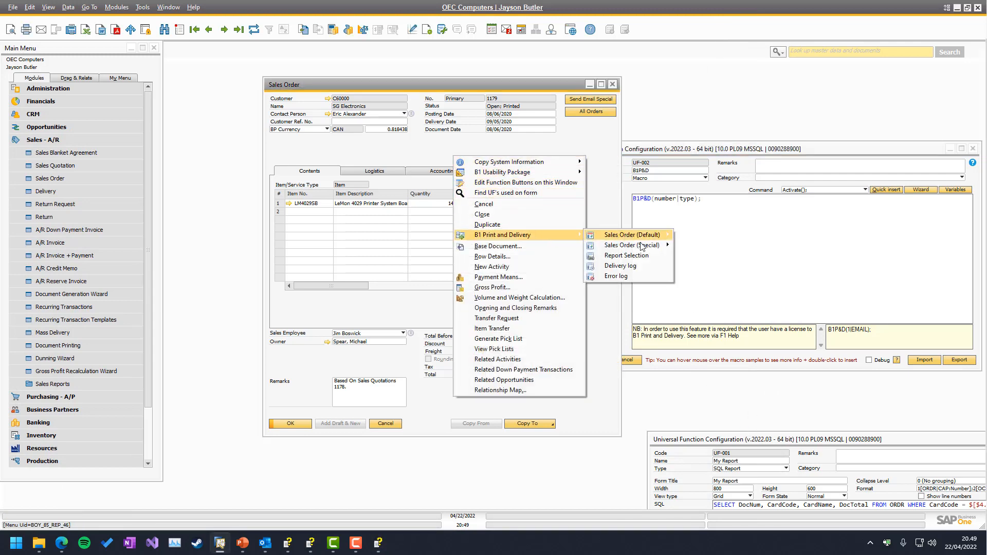
mouse_move(638, 246)
left_click(713, 286)
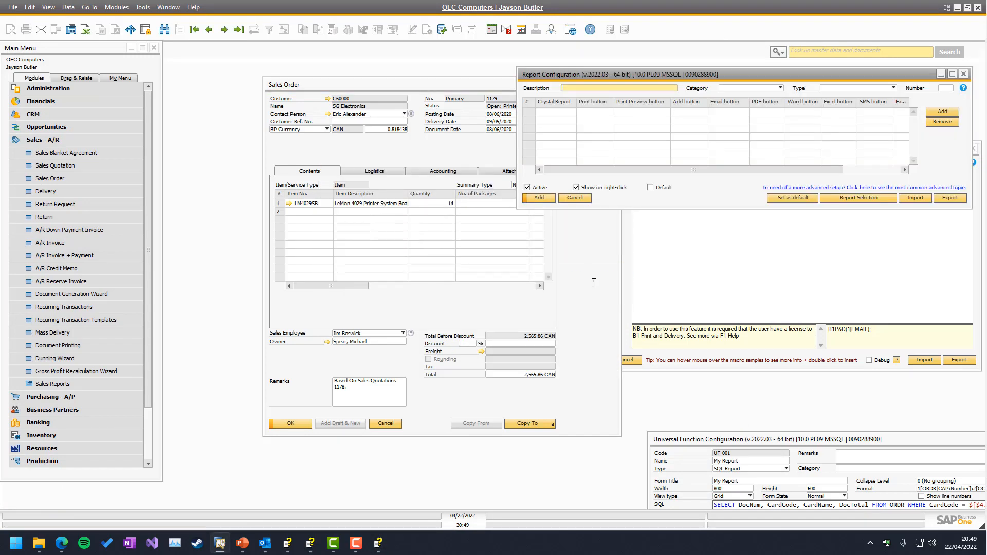
left_click_drag(637, 76, 542, 67)
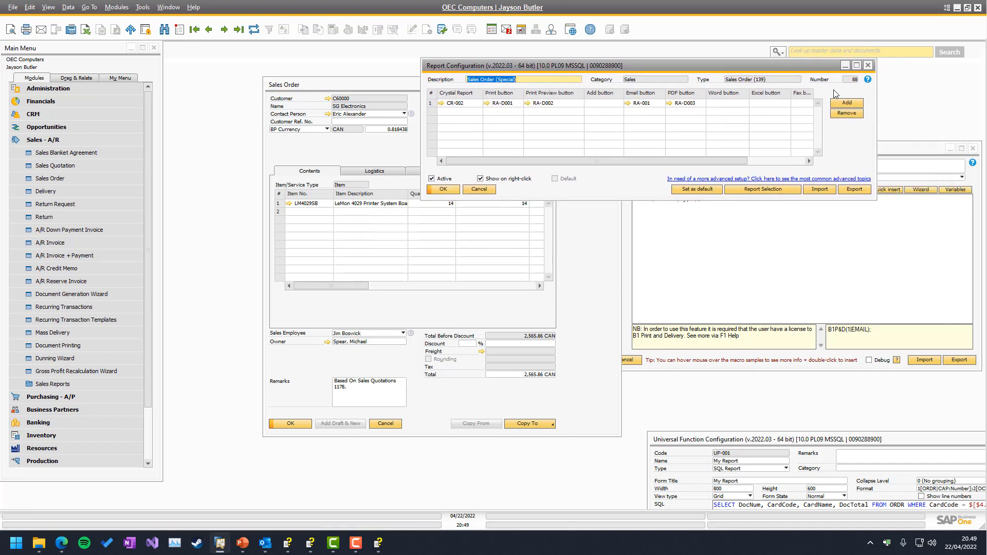
Step: Complete the UF-002 macro as B1P&D(88|EMAIL); and update the universal function
left_click(708, 260)
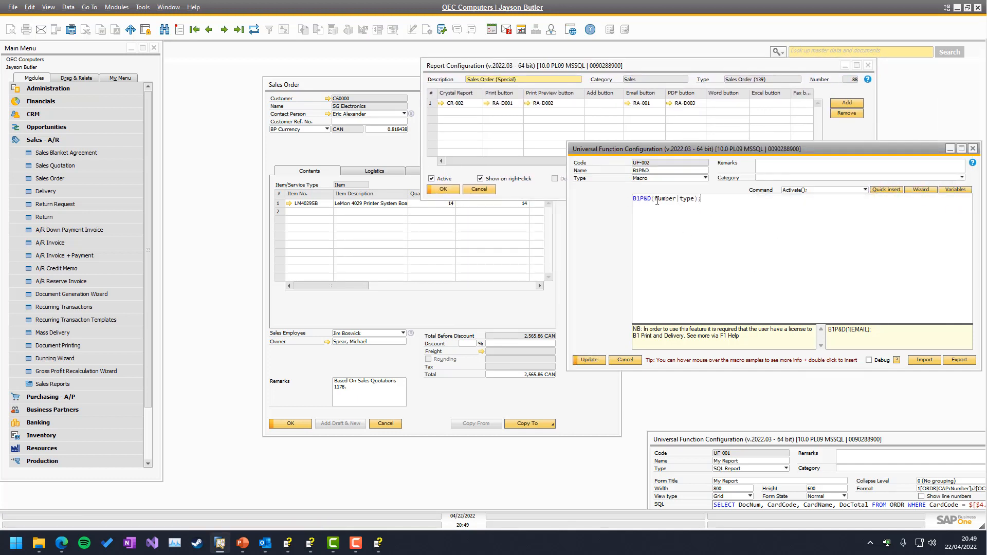
key("BackSpace")
key("BackSpace")
key("BackSpace")
key("BackSpace")
key("BackSpace")
type("88")
key("Delete")
key("Delete")
key("Delete")
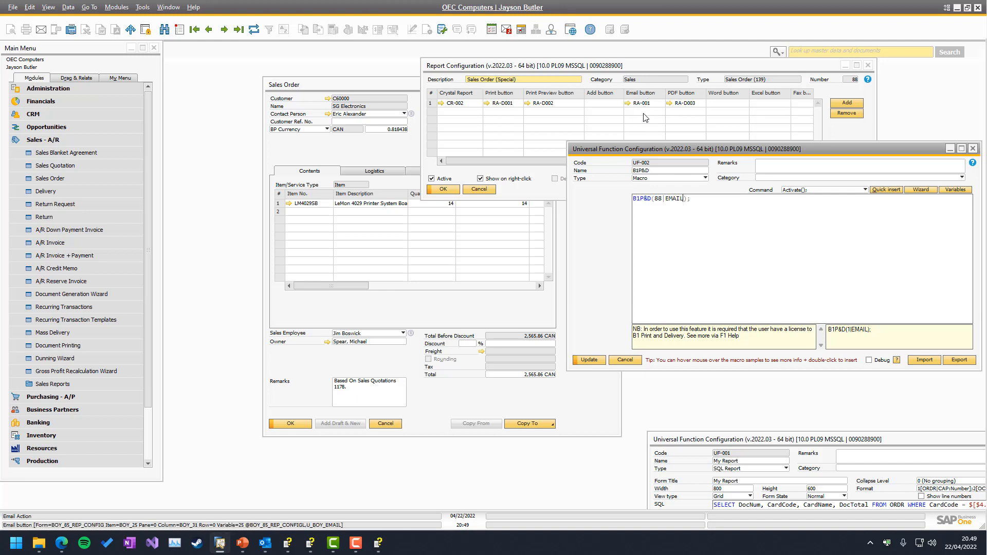
left_click(590, 360)
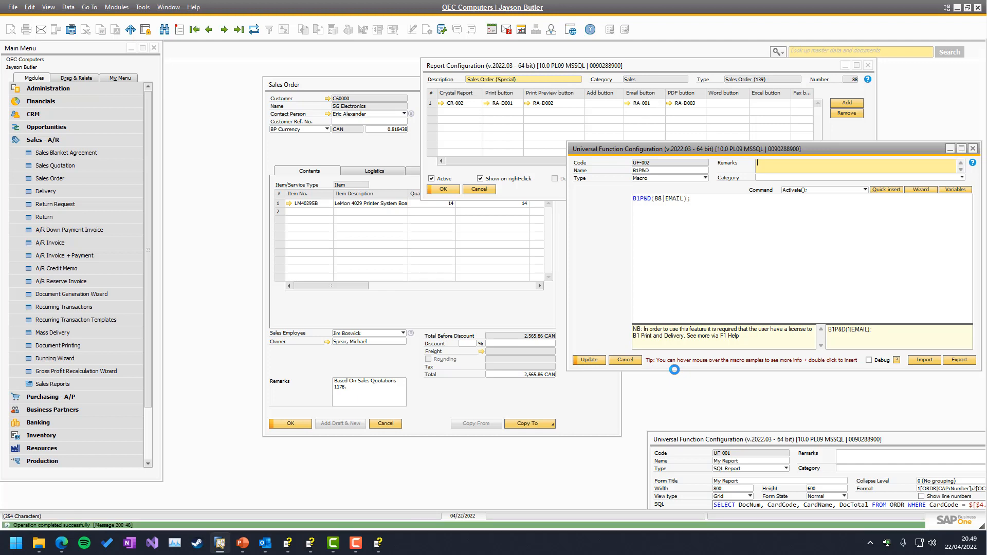
Step: Open the RA-001 email report action from the Sales Order (Special) configuration and switch to Outlook
left_click(627, 103)
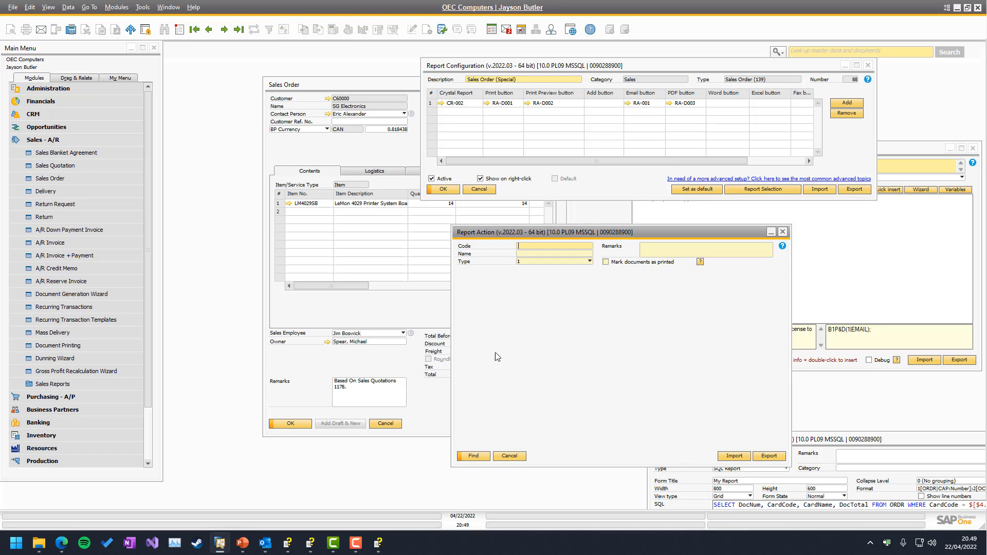
left_click(267, 541)
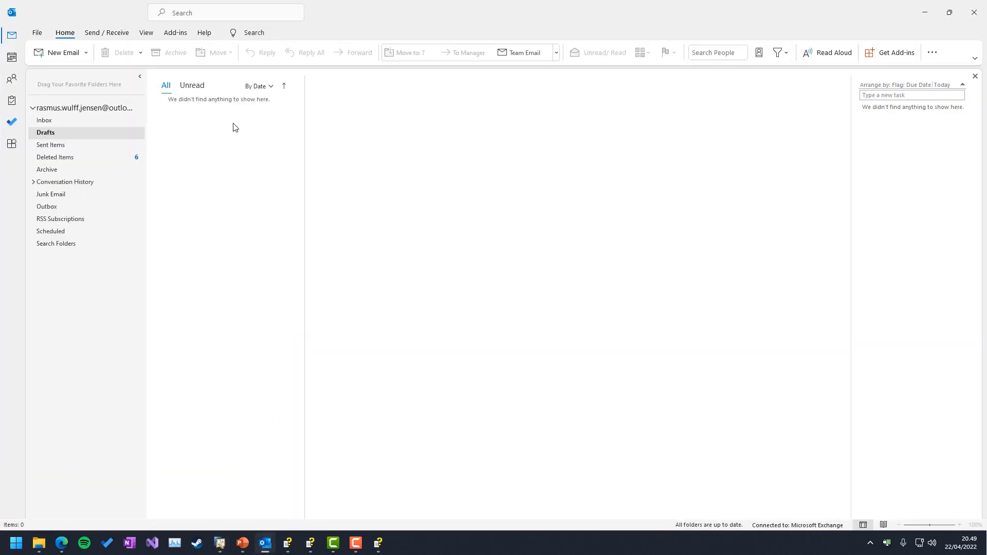
Step: Switch back to SAP Business One, close the RA-001 report action and bring the sales order to the front
left_click(924, 13)
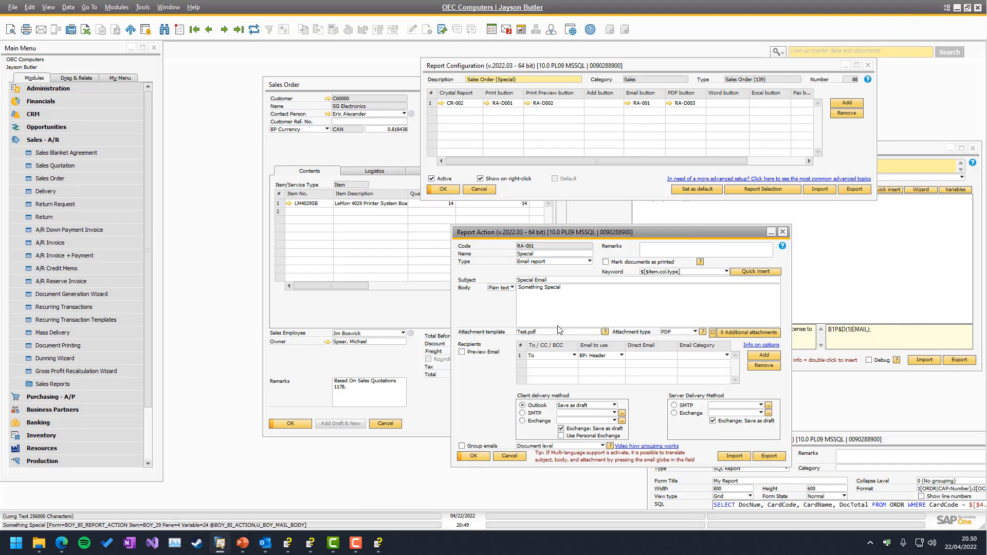
left_click(509, 456)
left_click(393, 308)
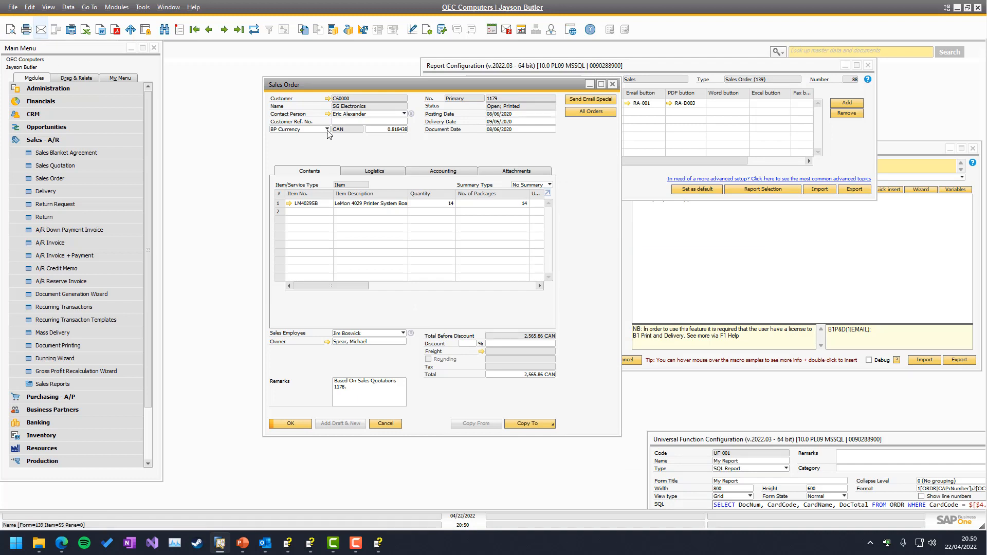
Step: Email the sales order with the standard email function and check the created draft in Outlook
left_click(375, 171)
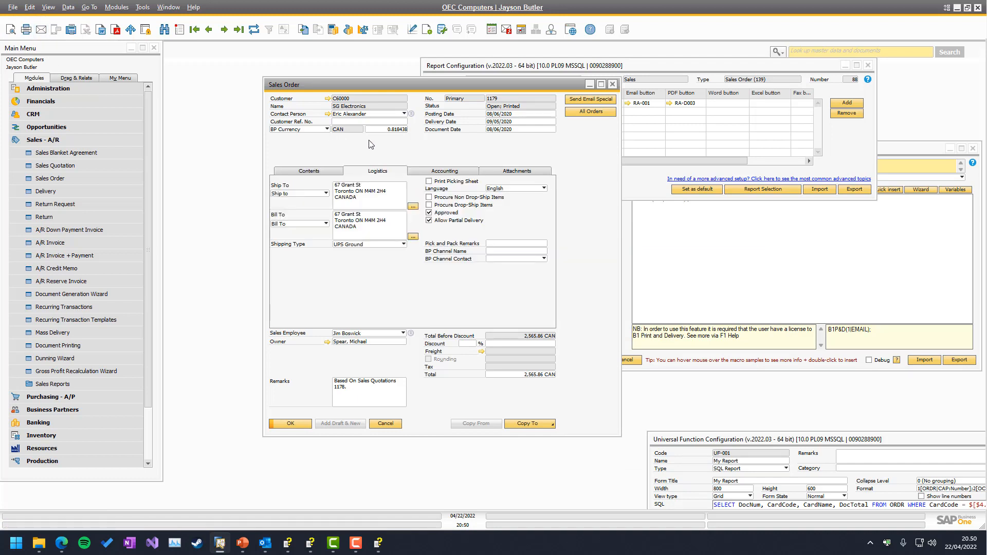
left_click(41, 29)
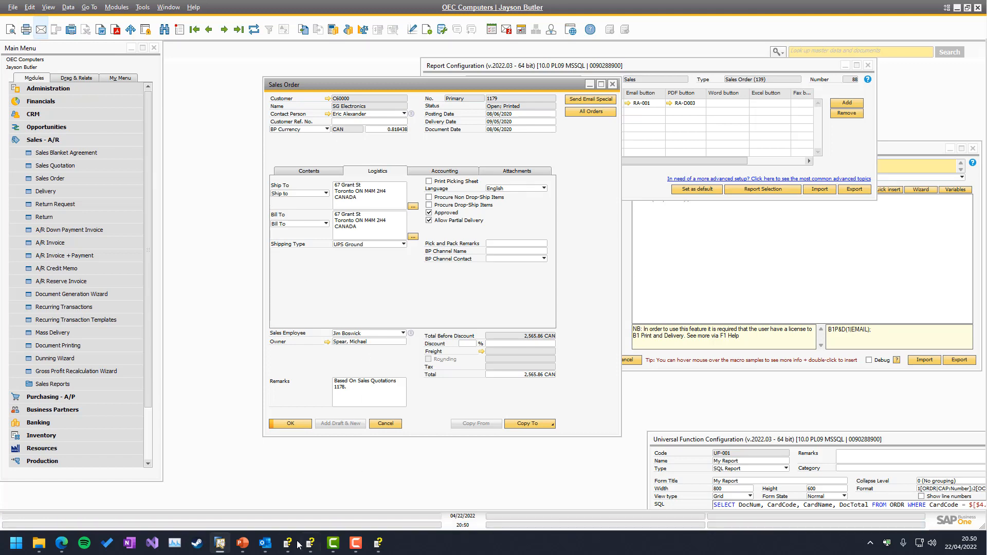
left_click(265, 544)
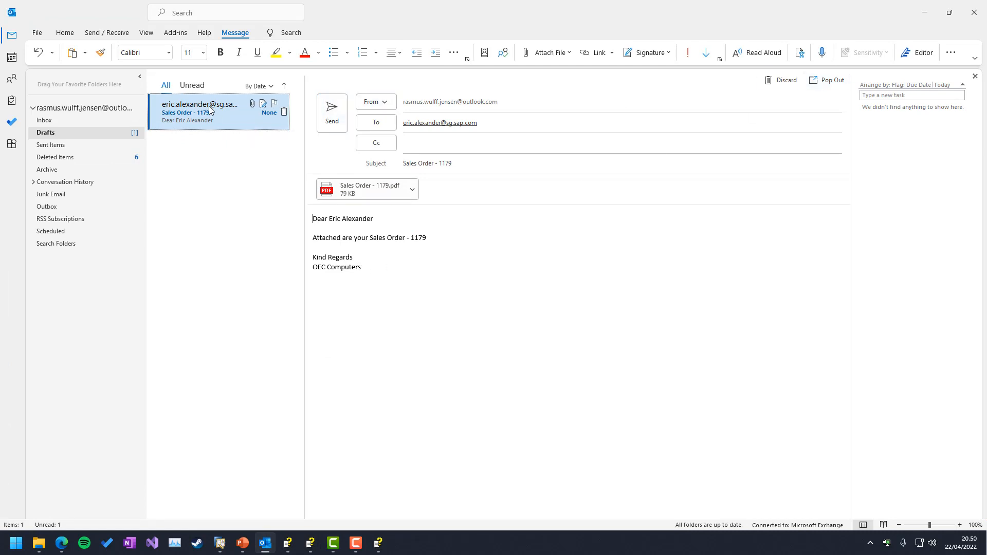
left_click(920, 19)
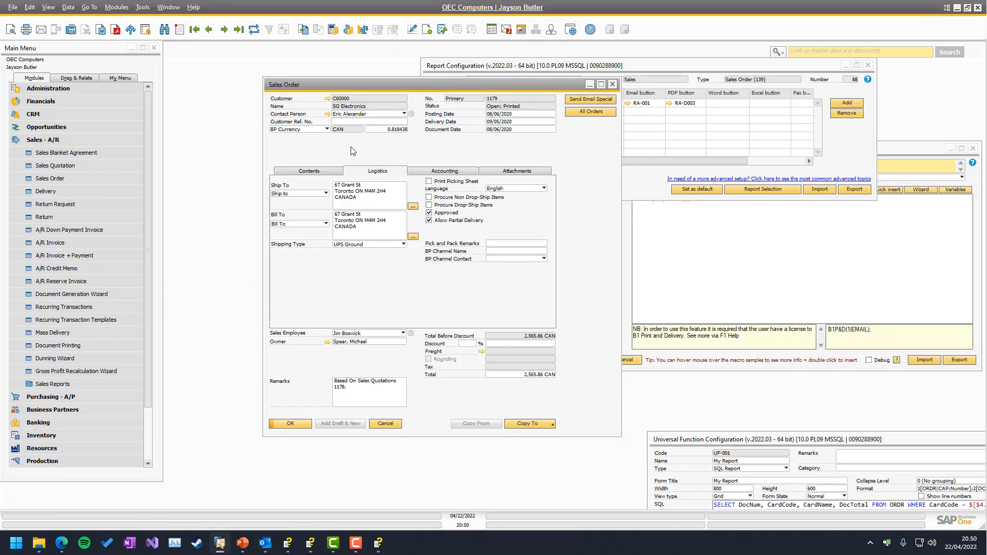
Step: Show the sales order's contents and look up the Sales Order (Special) option among its B1 Print and Delivery actions
left_click(315, 171)
right_click(403, 157)
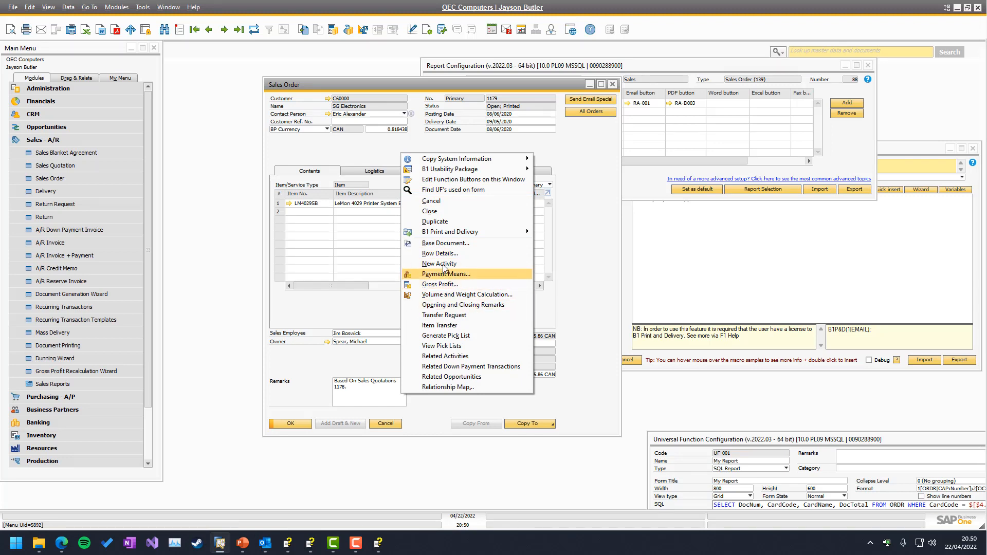
mouse_move(463, 232)
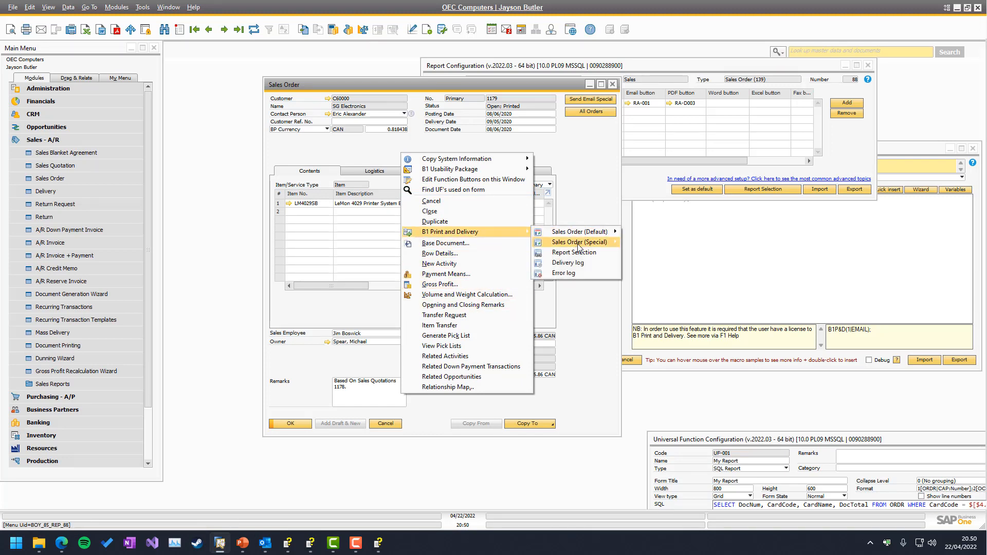
mouse_move(571, 241)
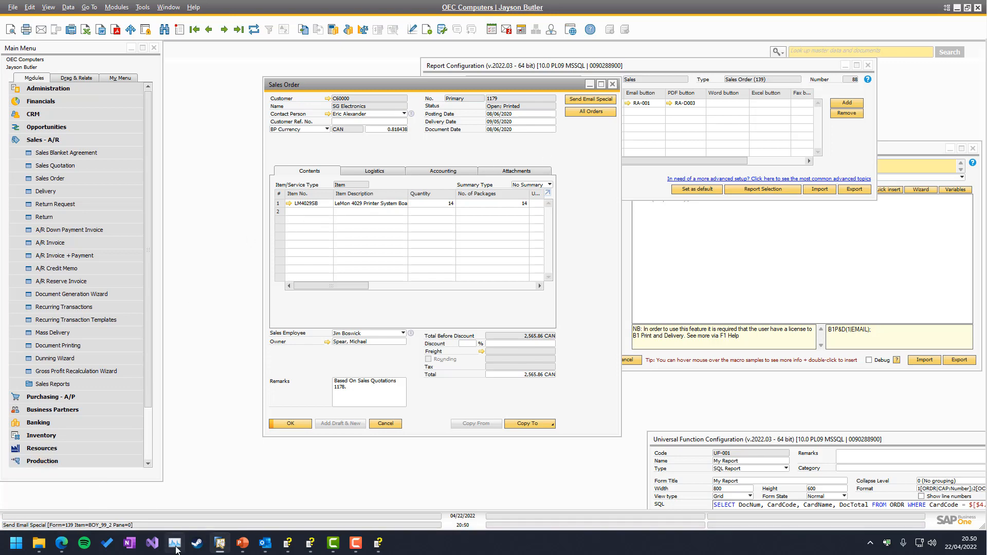
Step: Switch to Outlook, review the Special Email draft and its Test.pdf attachment, and return to SAP Business One
left_click(261, 550)
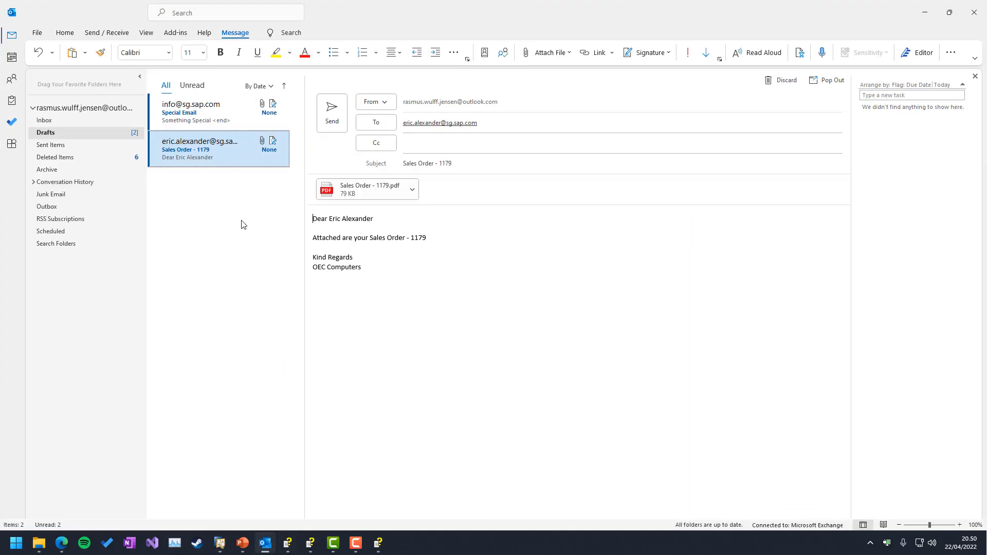
left_click(194, 109)
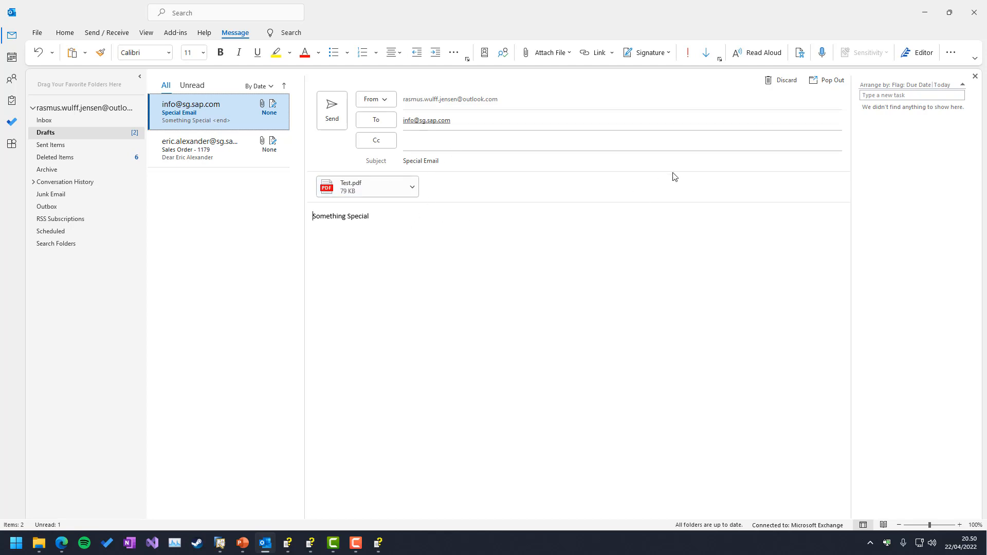
left_click(914, 18)
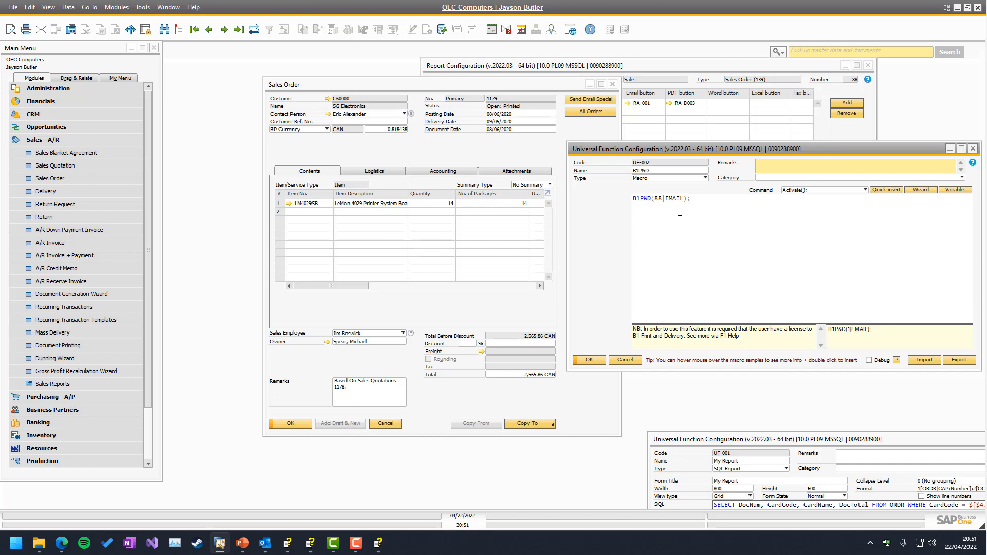
Step: Run All Orders from the sales order, move the My Report window higher and skim through its rows
left_click(530, 158)
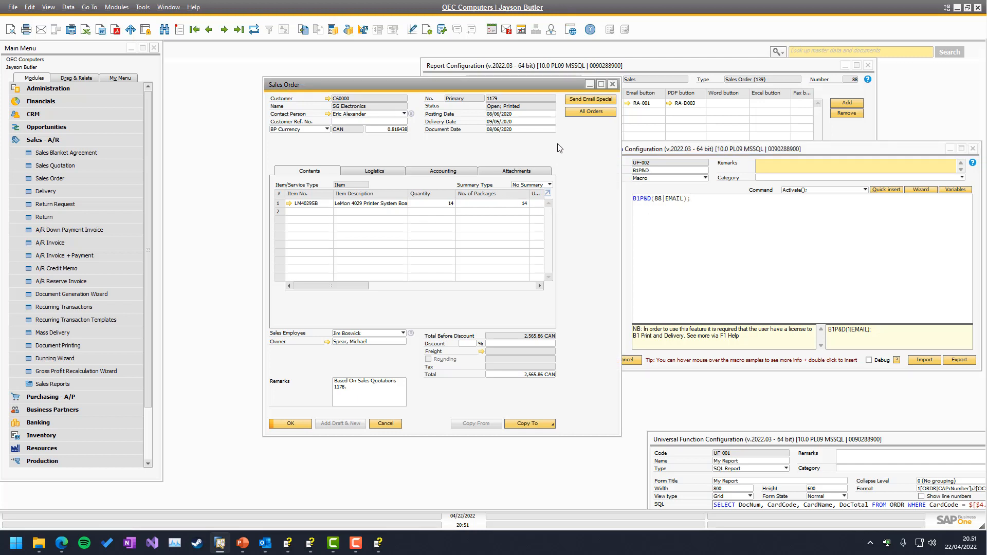
left_click(576, 113)
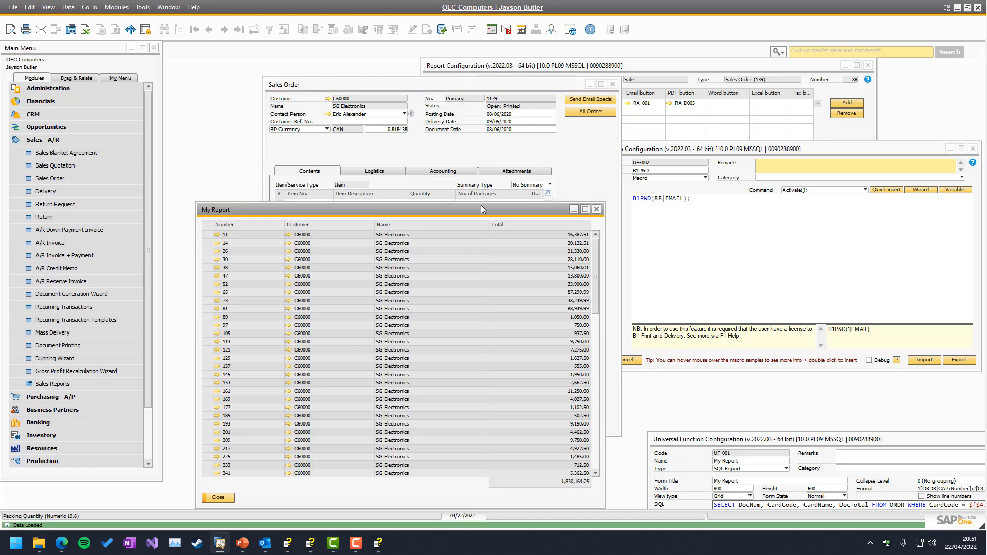
left_click_drag(401, 215, 394, 138)
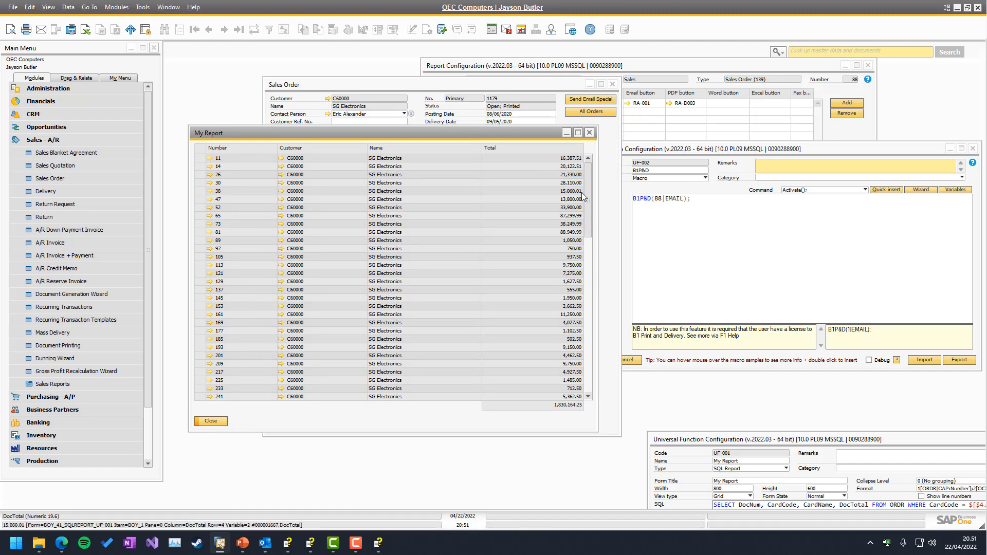
scroll(589, 199, "down", 5)
scroll(587, 231, "up", 5)
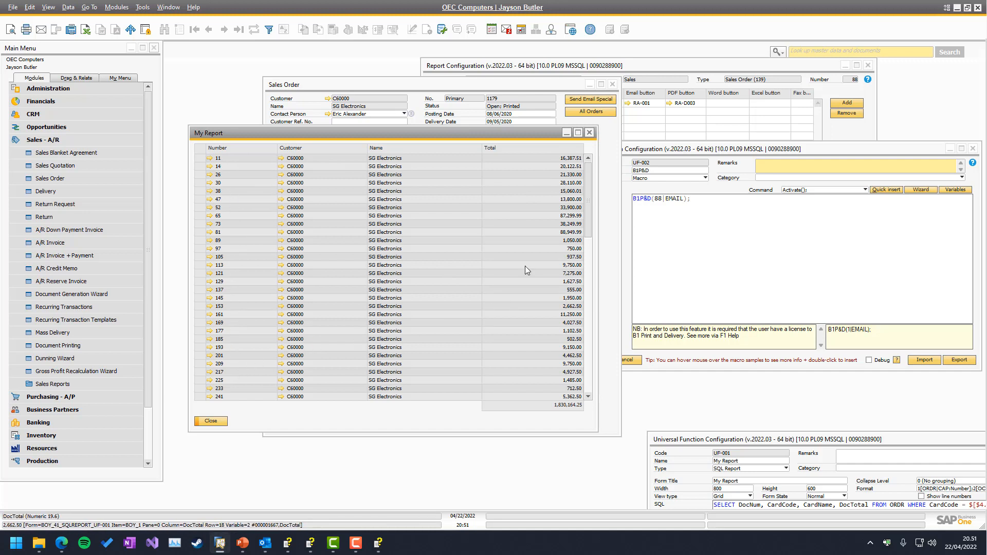
Step: Bring the UF-002 universal function forward and select its B1P&D(88|EMAIL); macro line
left_click(715, 234)
left_click(682, 205)
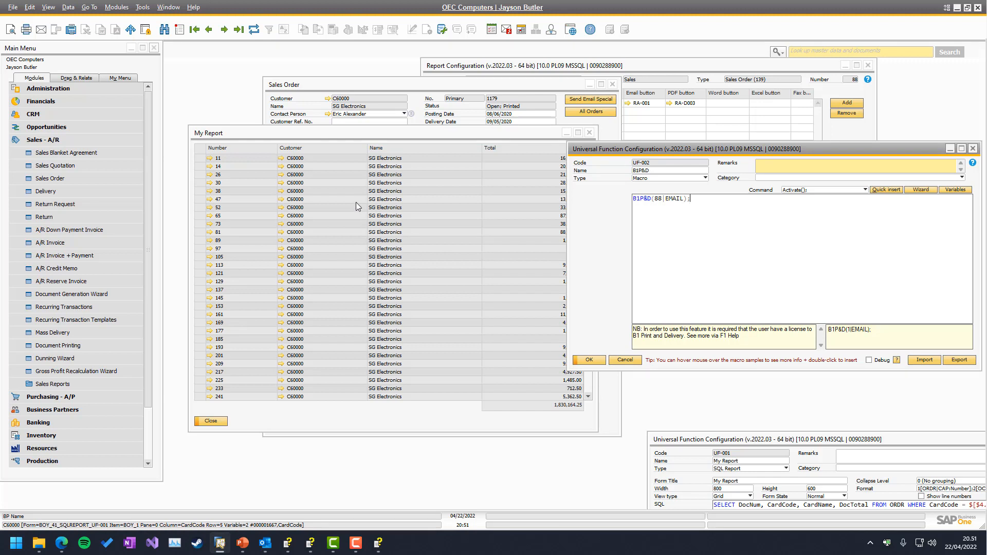
left_click_drag(707, 199, 616, 212)
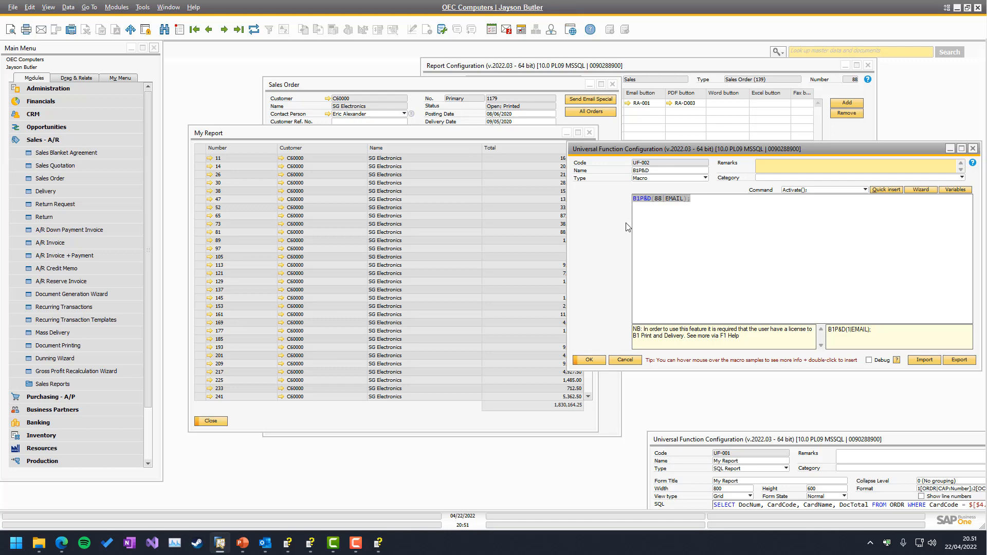
left_click(465, 82)
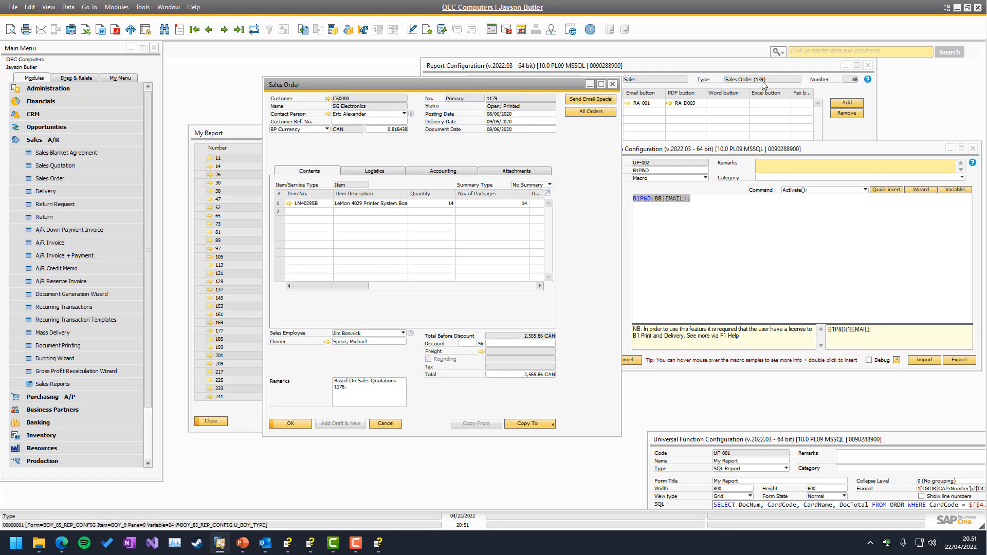
left_click(223, 134)
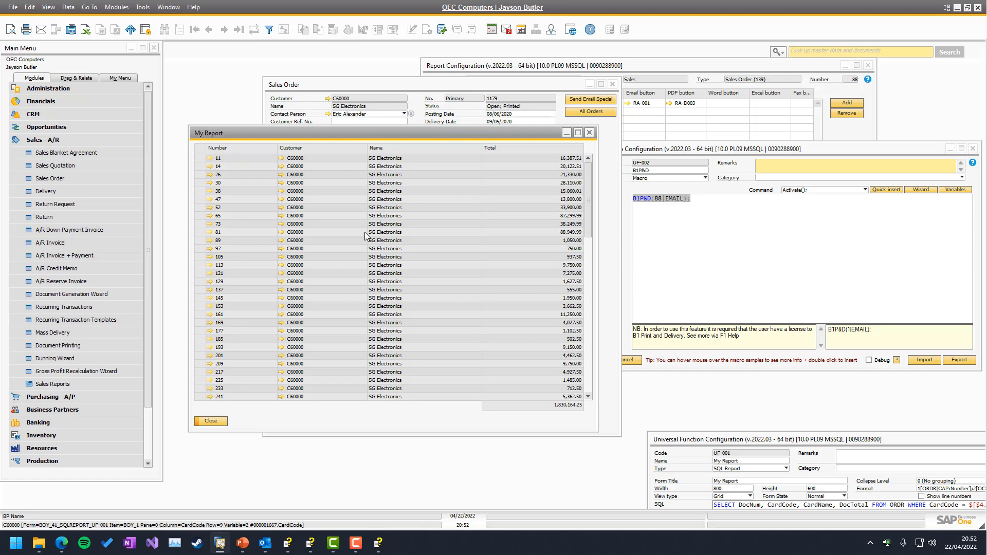
left_click(474, 86)
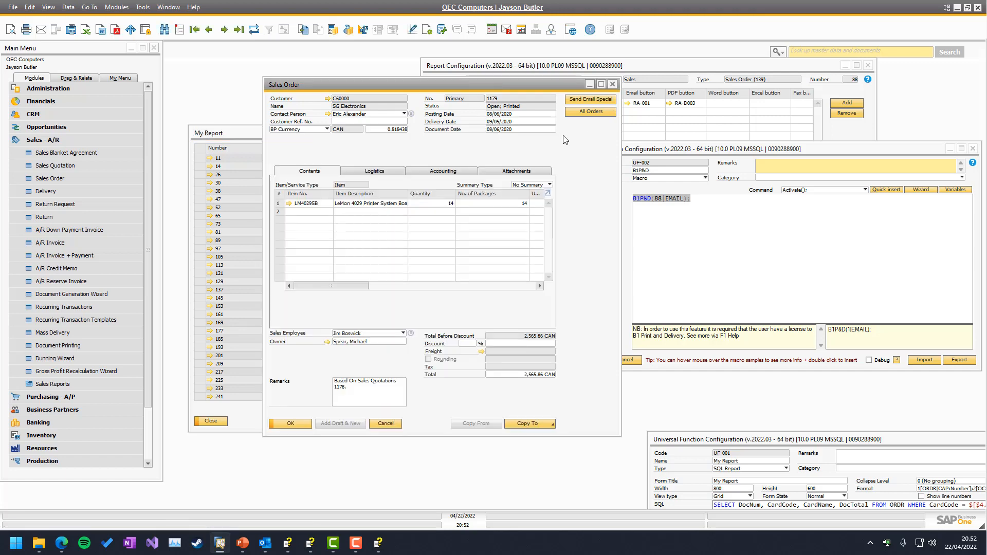